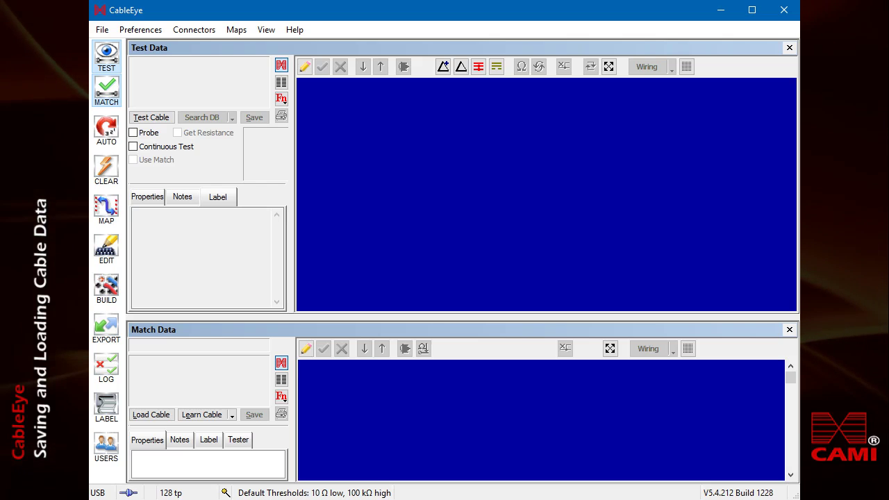
# Step: Test the connected cable and step the wire highlight to wire 7, B1-11 to B2-11
pyautogui.click(151, 118)
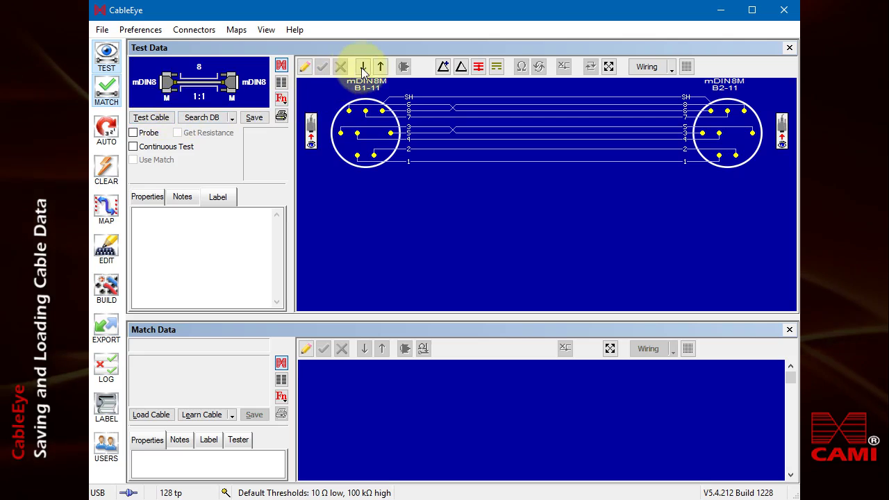
pyautogui.click(363, 67)
pyautogui.click(362, 66)
pyautogui.click(362, 66)
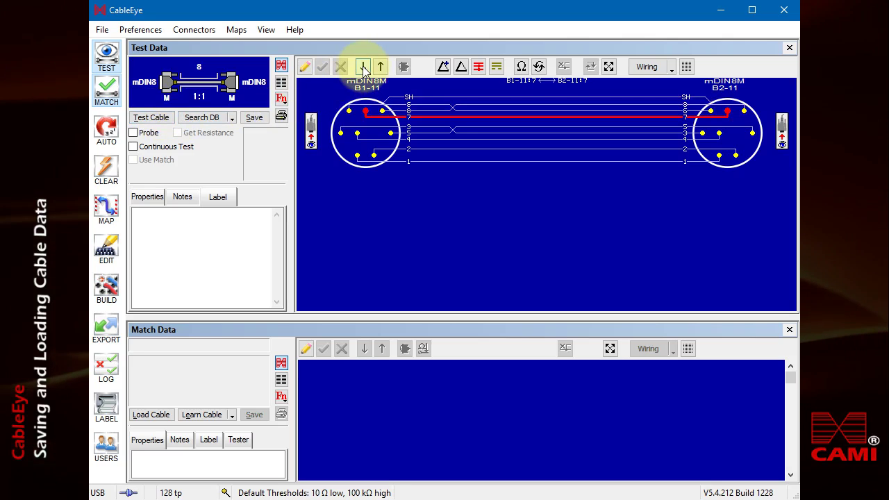
# Step: Write cable notes: heading 'POINT-OF-SALE PRINTER', pasted usage and supplier contact text, then 'Order Item 254'
pyautogui.click(181, 198)
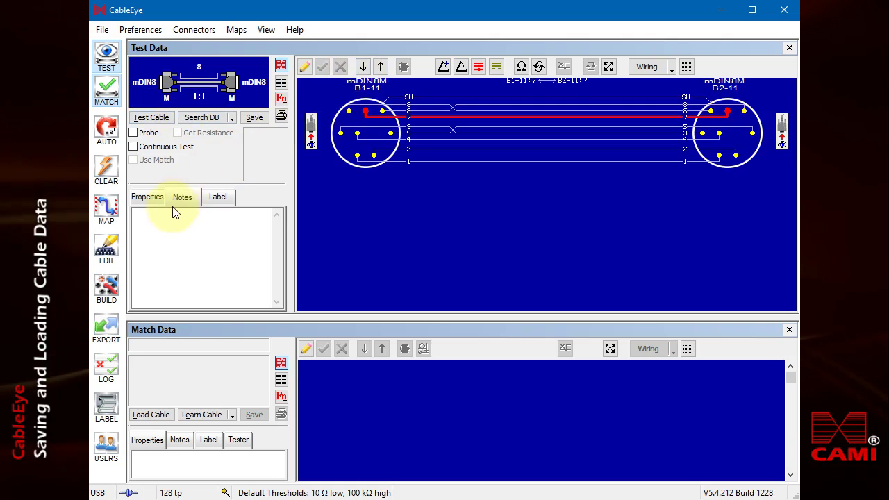
pyautogui.click(170, 217)
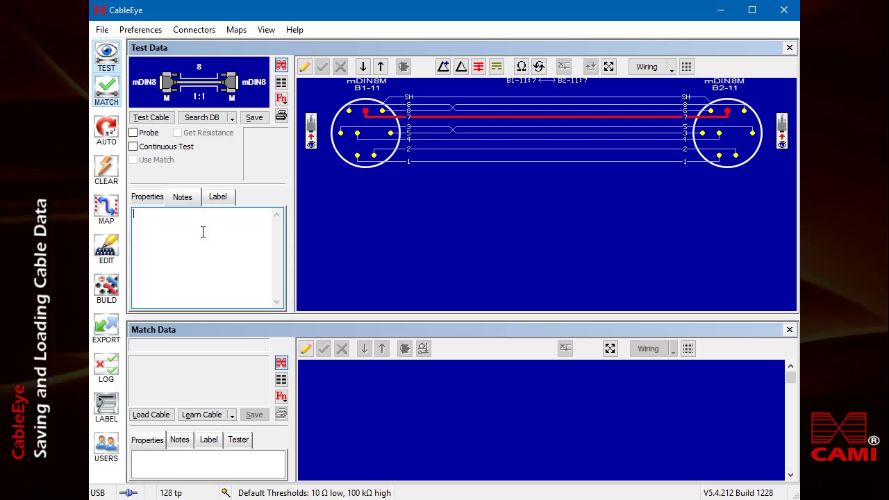
pyautogui.write('P0INT-OF-SAL')
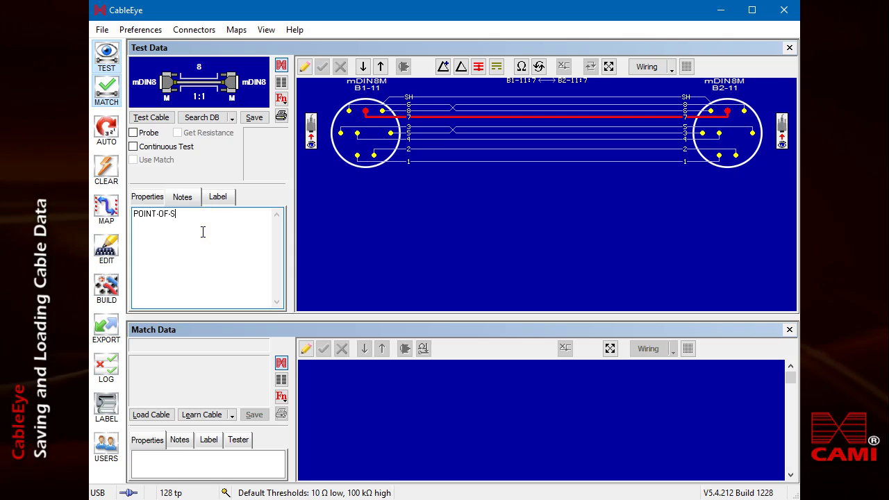
pyautogui.write('E PRINTER')
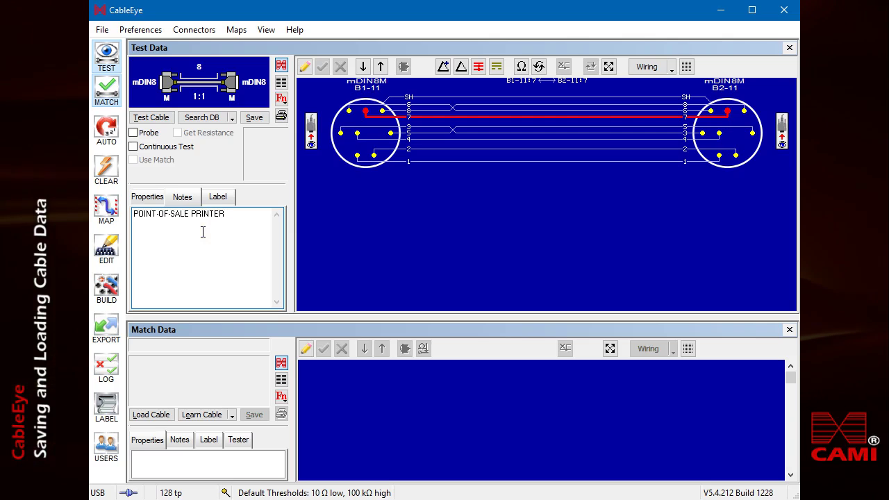
pyautogui.press('Return')
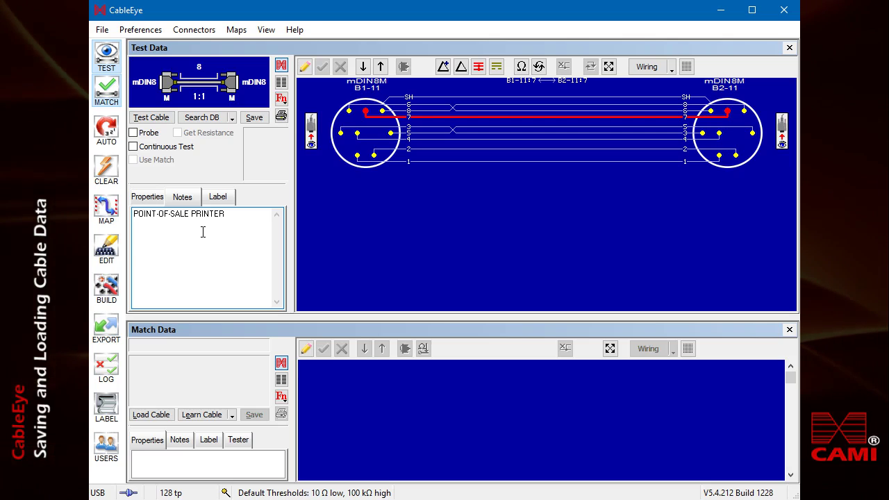
pyautogui.write('Use this 12-inch long cable to connect the Model 51 printer to the cash register.  To obtain replacement cables, contact John Smith at POS Systems, Tel: 781-234-5678.')
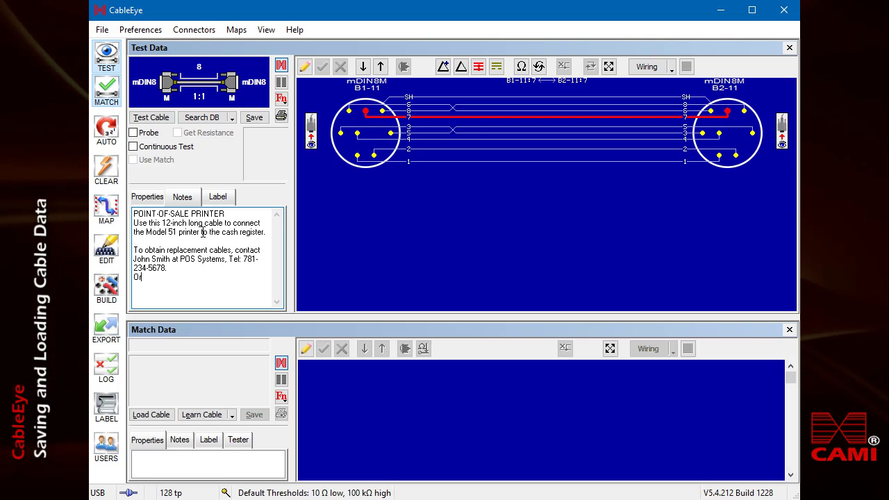
pyautogui.write('der Item')
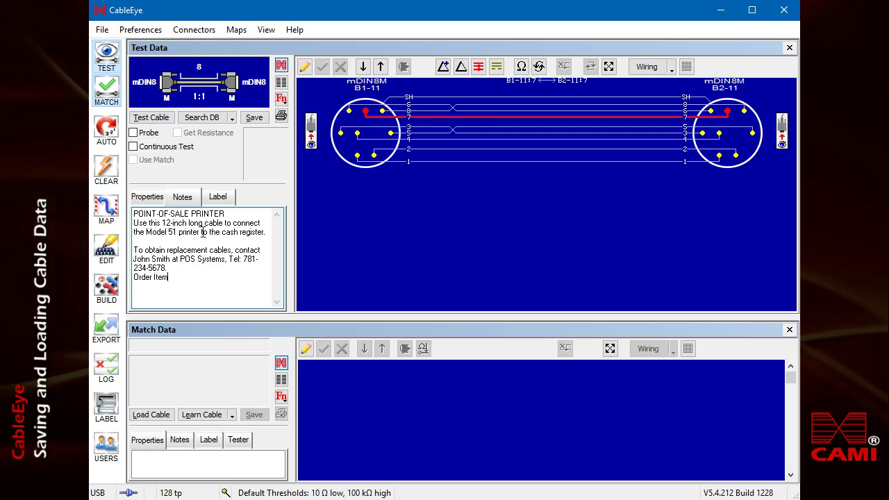
pyautogui.write(' 254')
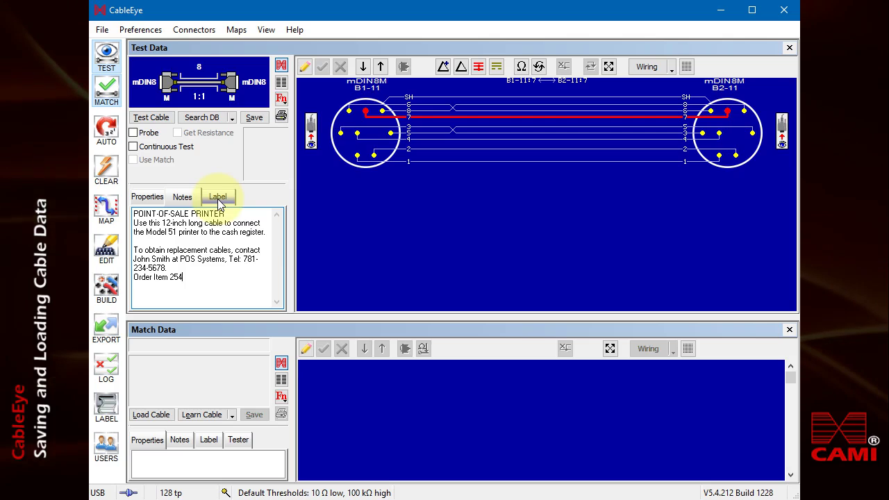
# Step: Set the cable label to 'Model 51 Printer Cable' and 'POS Systems Item 254', then start saving
pyautogui.click(218, 198)
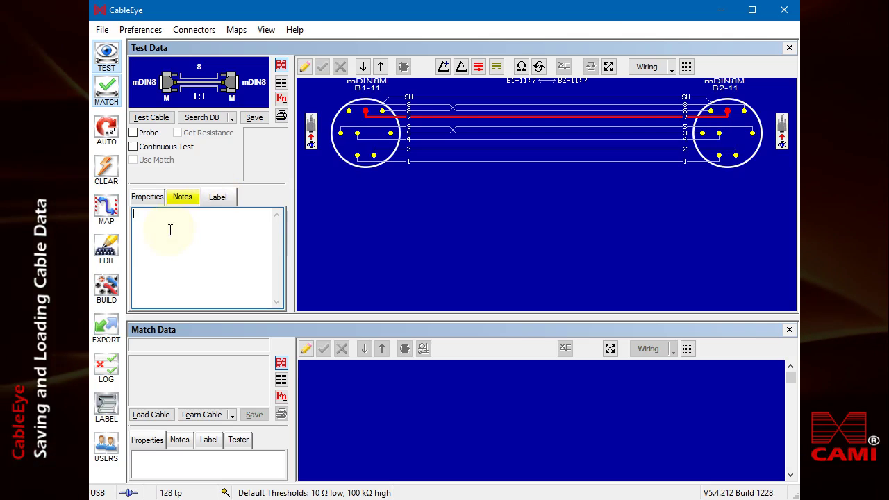
pyautogui.write('Mod')
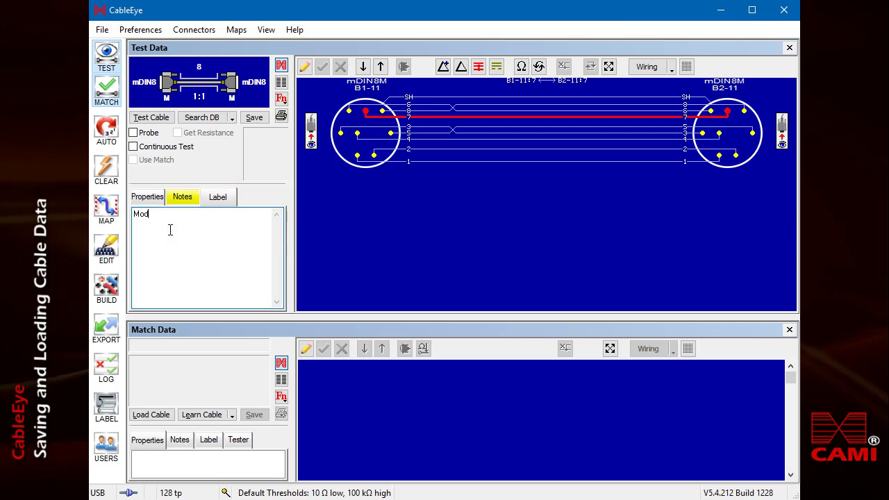
pyautogui.write('el 51 Pr')
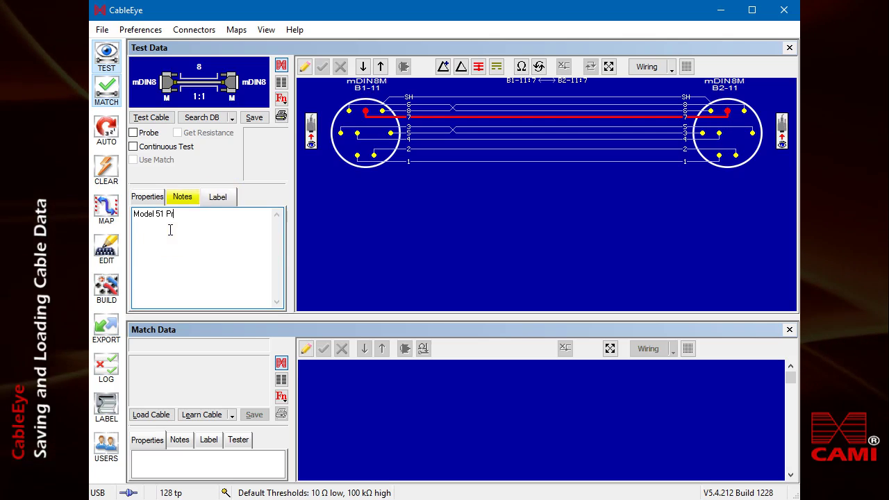
pyautogui.write('inter Cable')
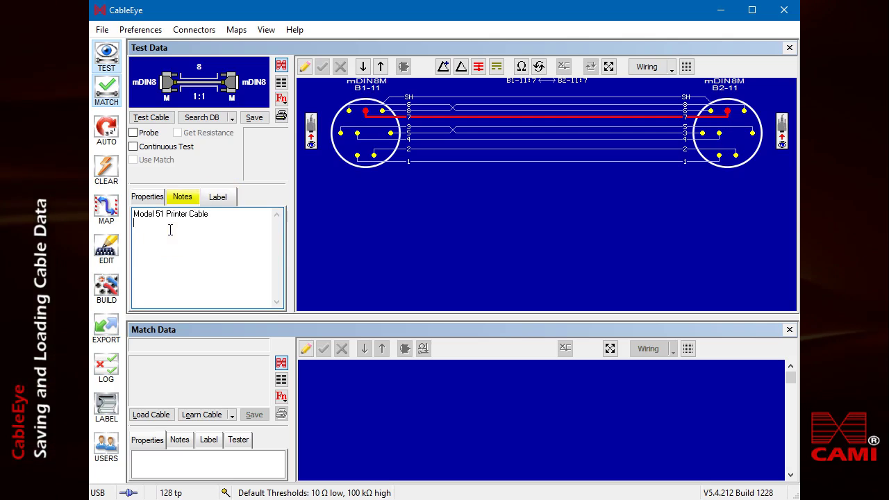
pyautogui.press('Return')
pyautogui.write('POS')
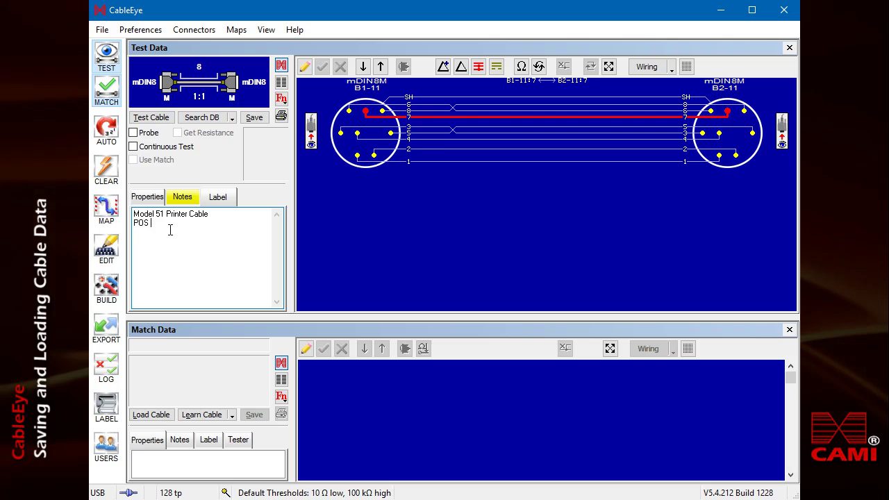
pyautogui.write(' Systems Item ')
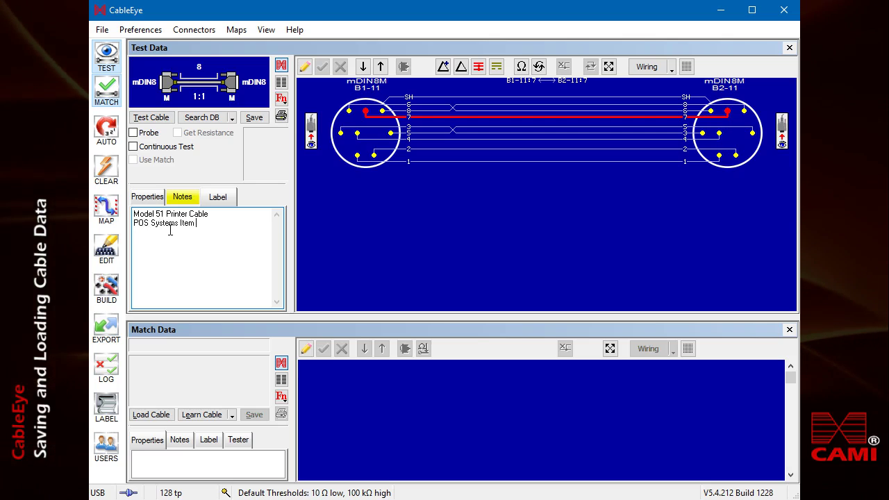
pyautogui.write('254')
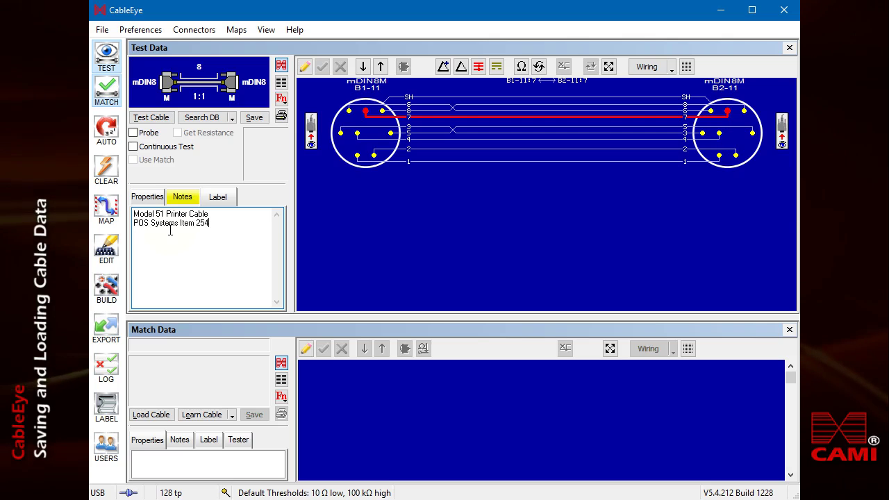
pyautogui.click(255, 118)
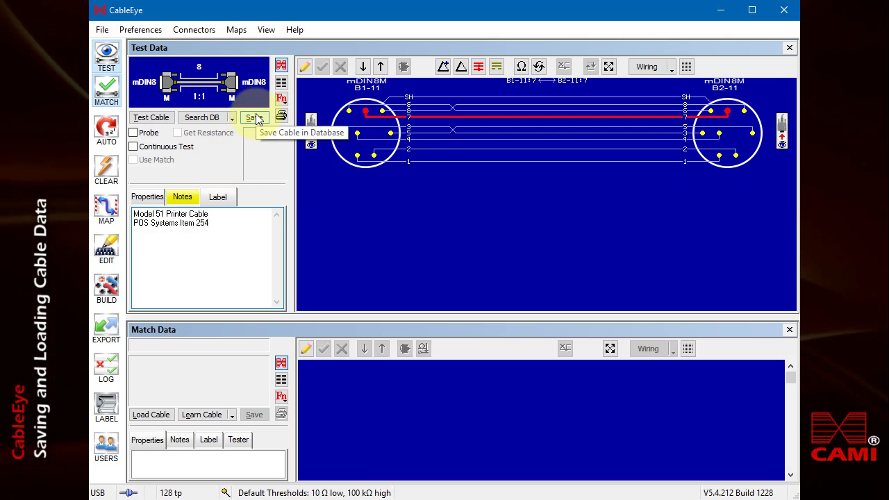
# Step: Save the tested cable to the database under the name 'M51 POS 254'
pyautogui.click(256, 118)
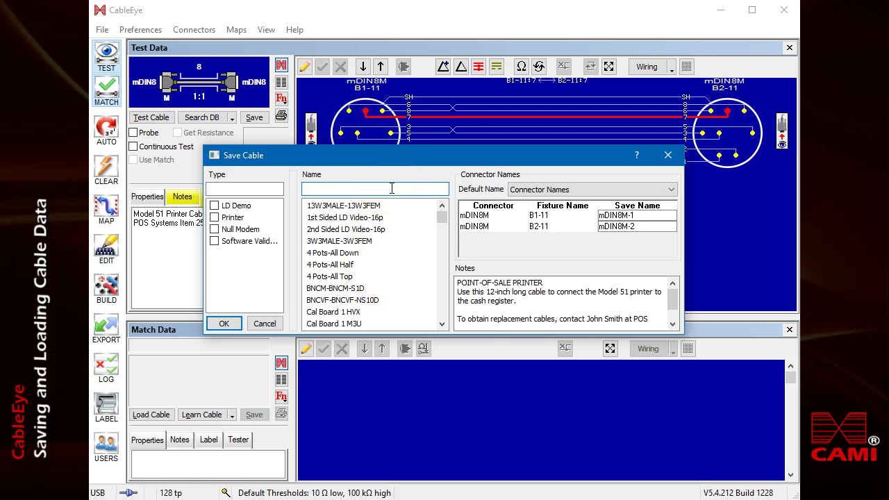
pyautogui.write('M')
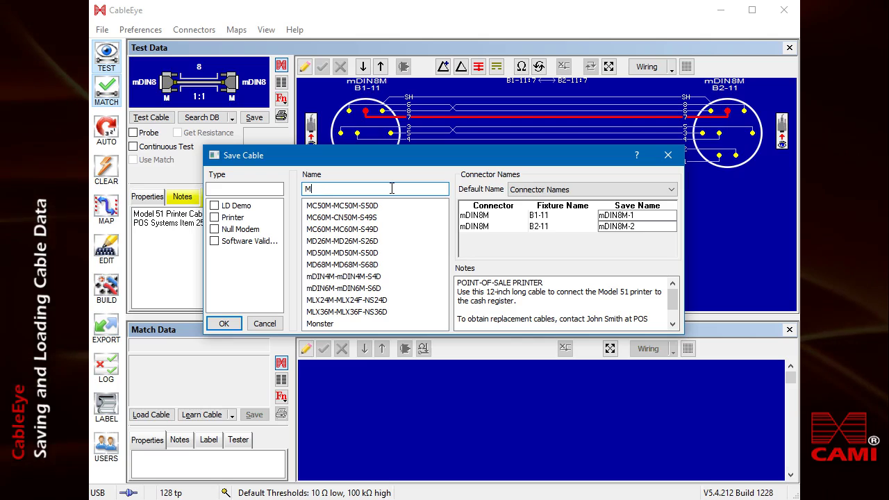
pyautogui.write('5')
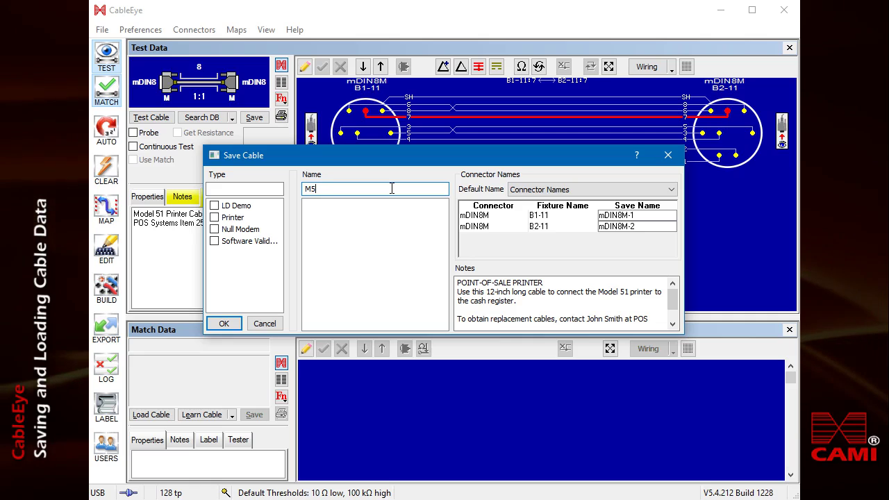
pyautogui.write('POS 254')
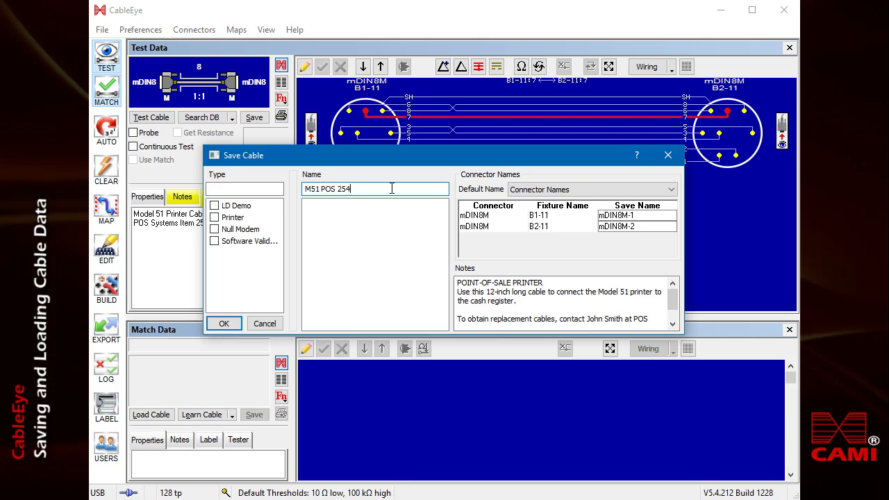
pyautogui.click(392, 189)
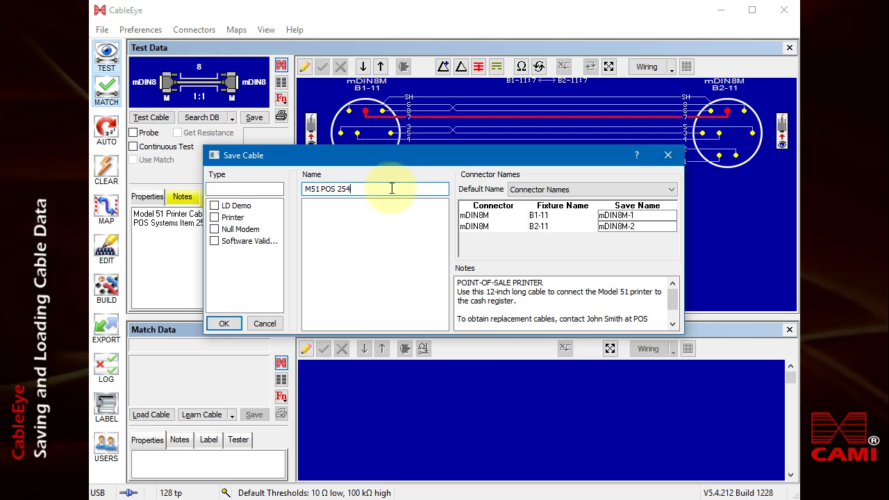
pyautogui.click(226, 326)
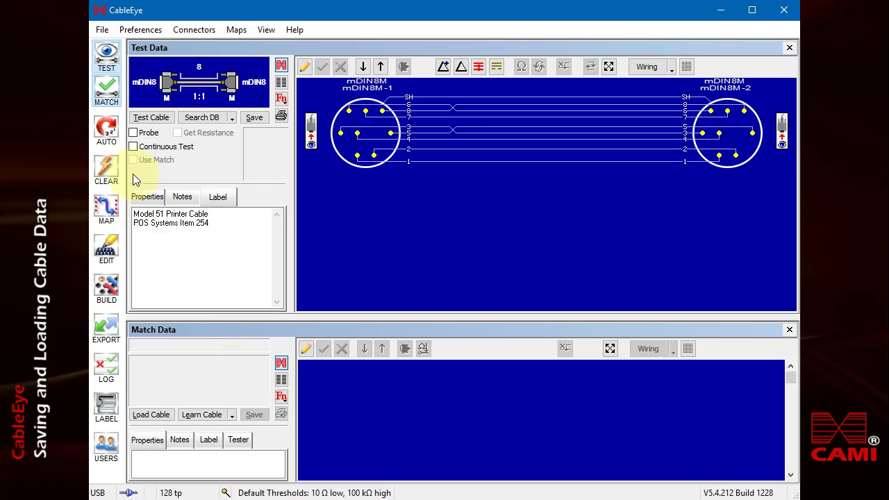
# Step: Clear the test data and bring up the list of saved database cables
pyautogui.click(116, 167)
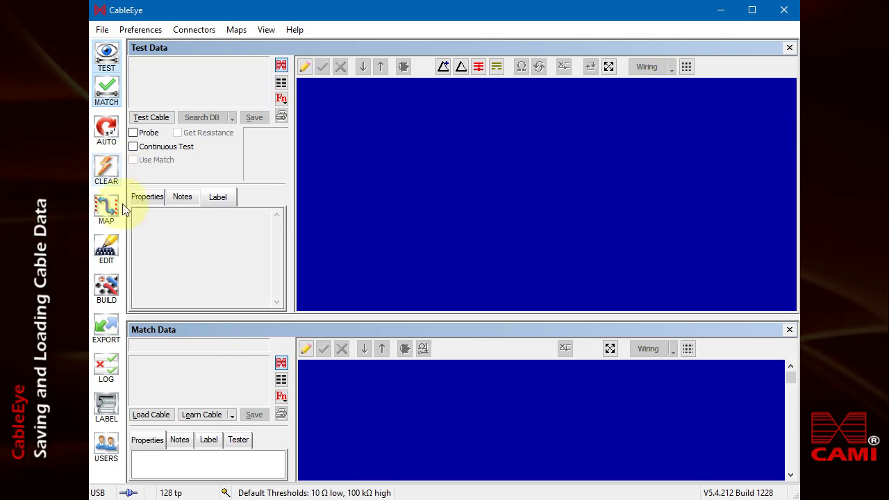
pyautogui.click(159, 410)
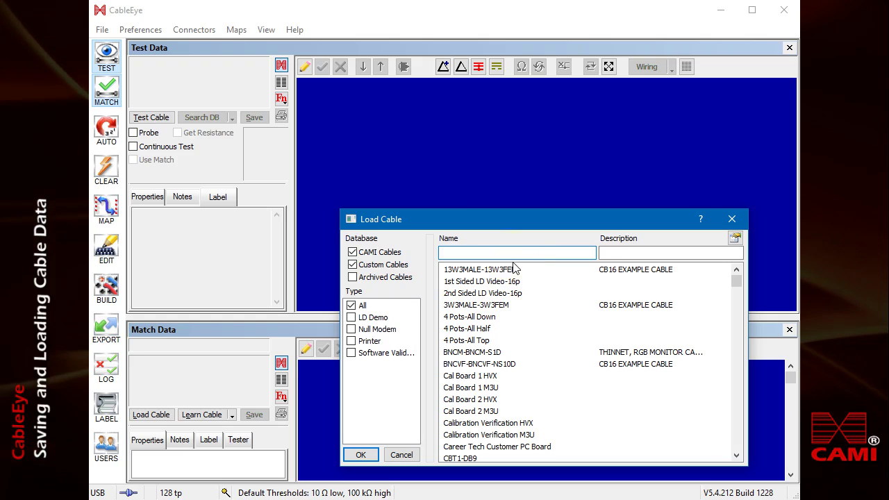
# Step: Filter by 'm', load M51 POS 254 as the match reference, and enlarge the match pane
pyautogui.write('m')
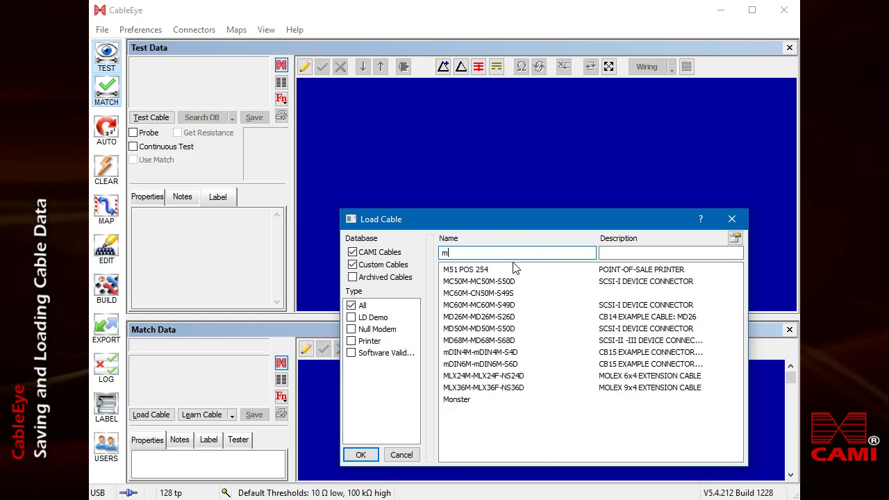
pyautogui.click(515, 269)
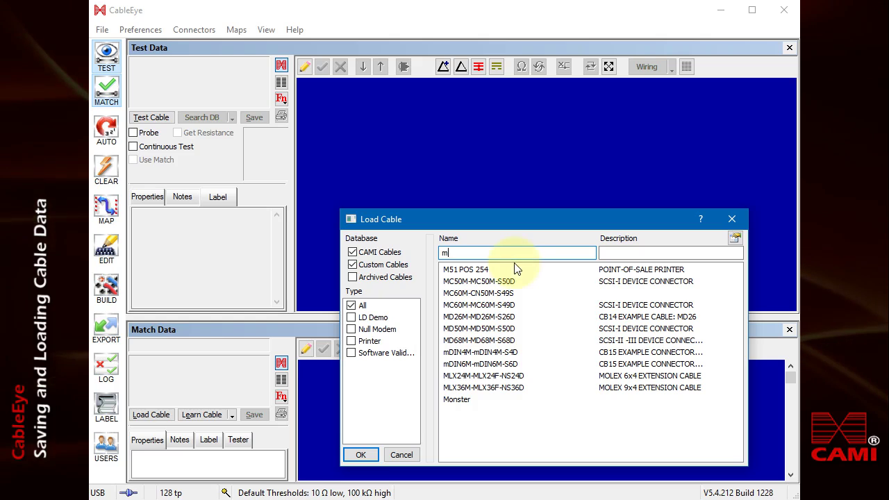
pyautogui.doubleClick(478, 269)
pyautogui.moveTo(471, 317); pyautogui.dragTo(477, 269)
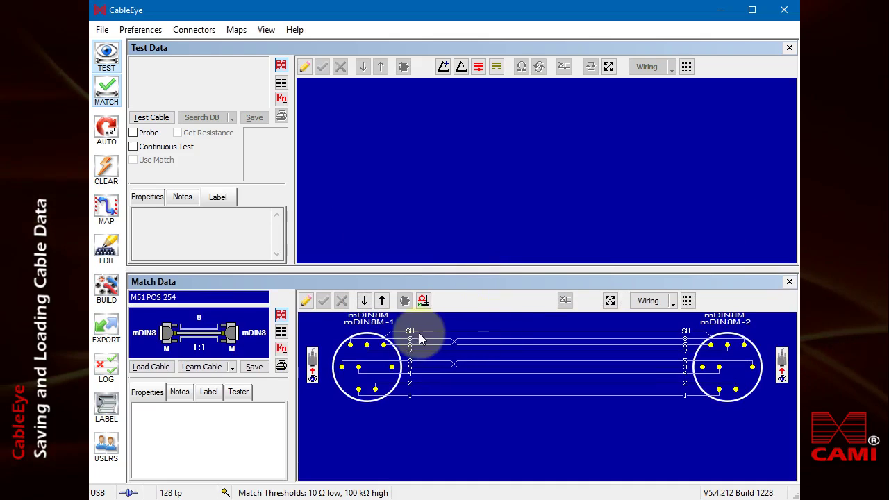
# Step: Review the loaded cable's saved notes and label, then re-test the cable against M51 POS 254
pyautogui.click(178, 394)
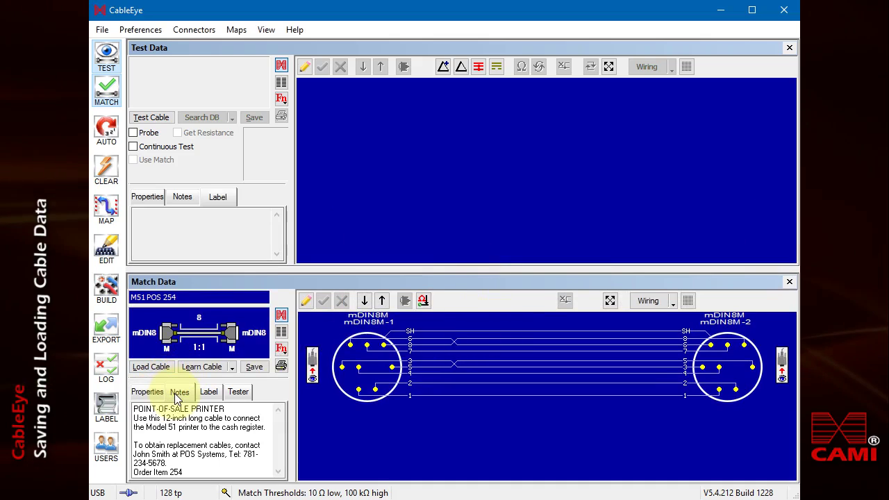
pyautogui.click(209, 393)
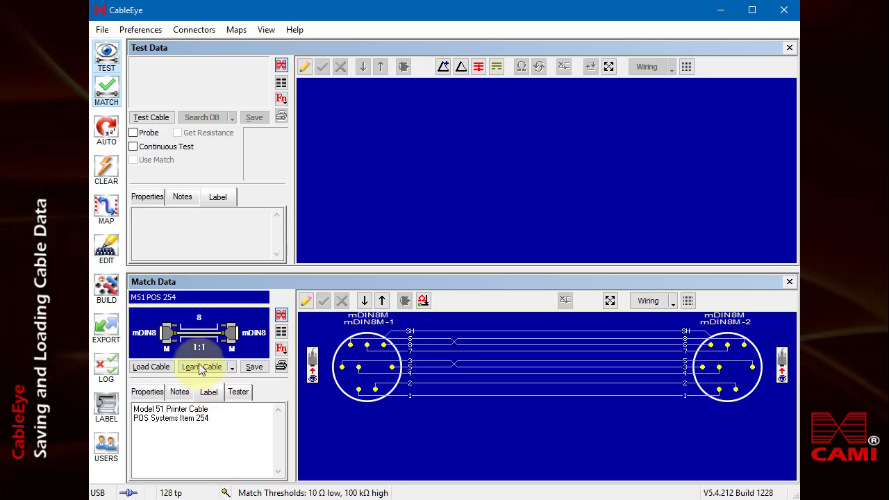
pyautogui.click(149, 118)
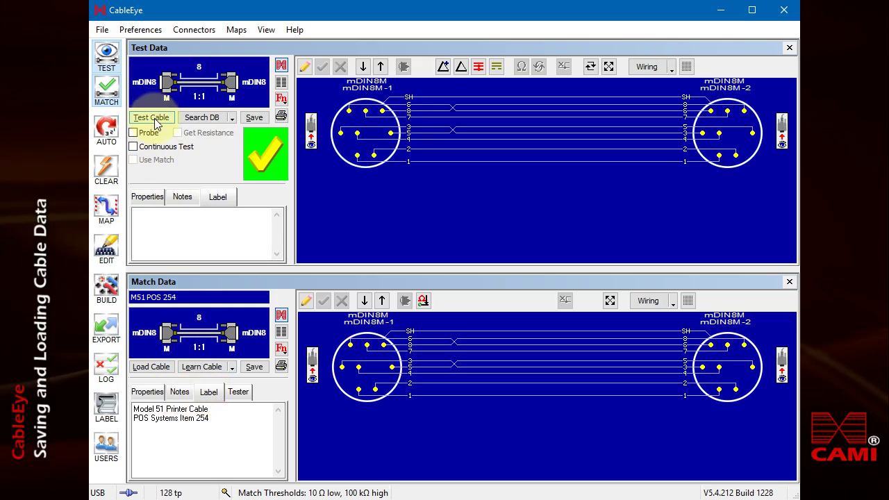